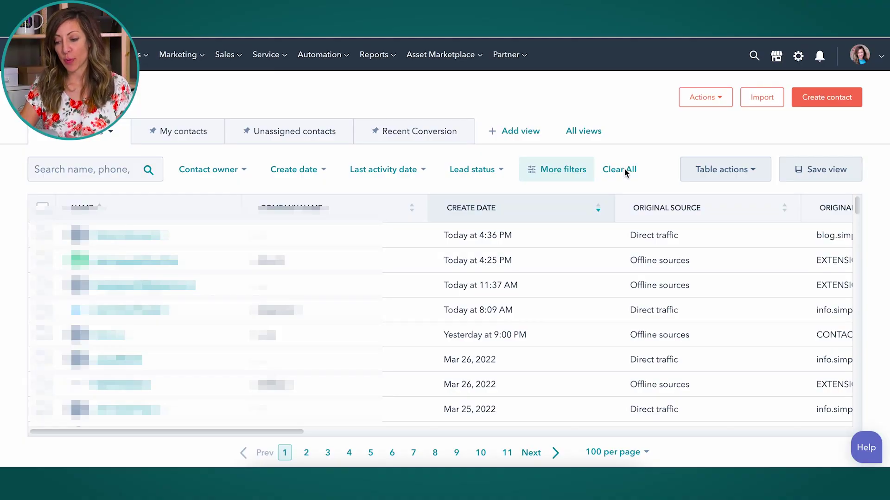
- Clear all contact filters, then look over the list of saved sequences
click(621, 170)
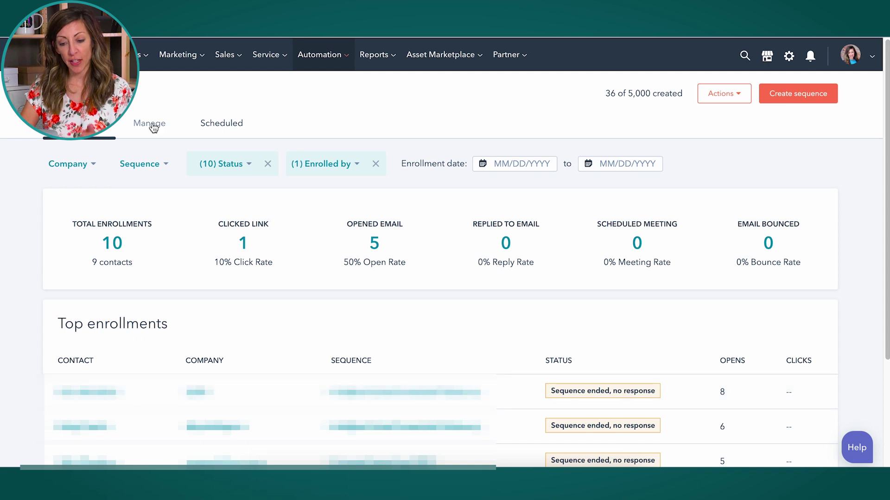
click(153, 128)
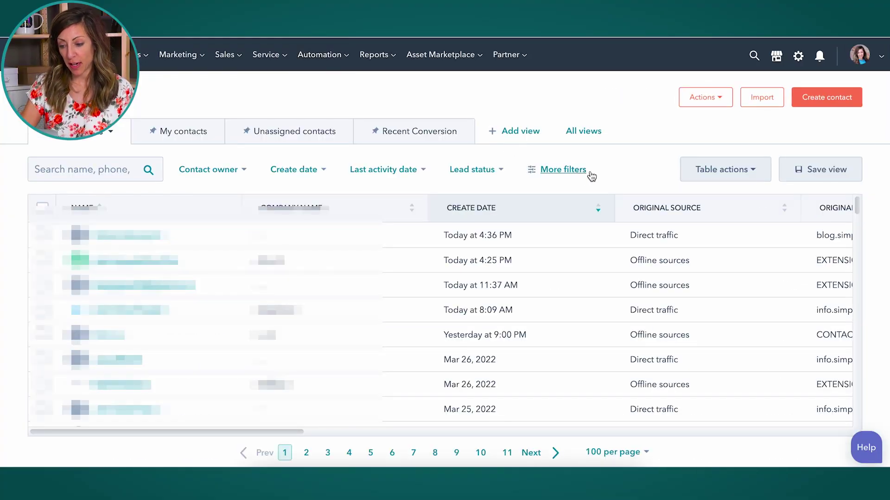
- Start a contact filter on Last sequence enrolled by searching properties for 'sequen'
click(590, 173)
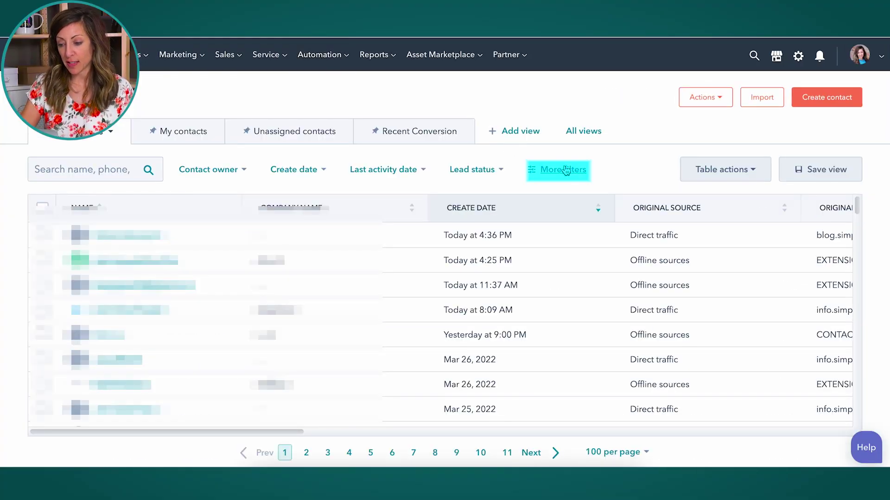
text(sequence)
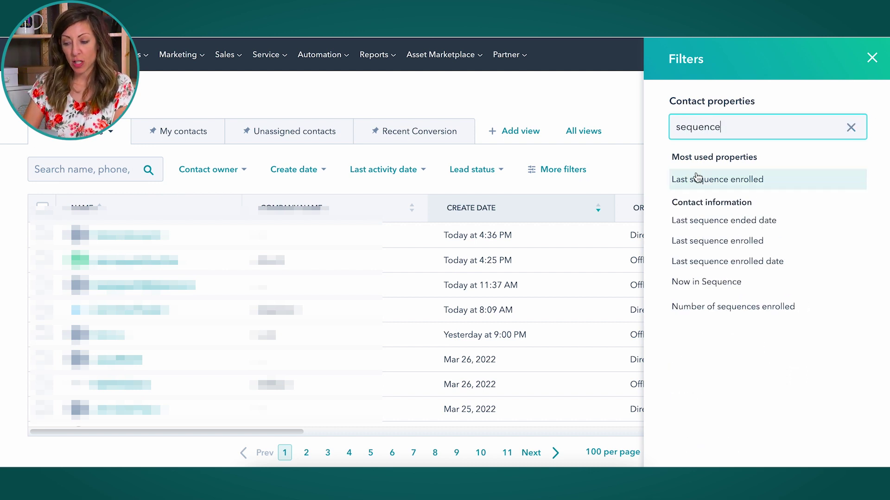
click(710, 183)
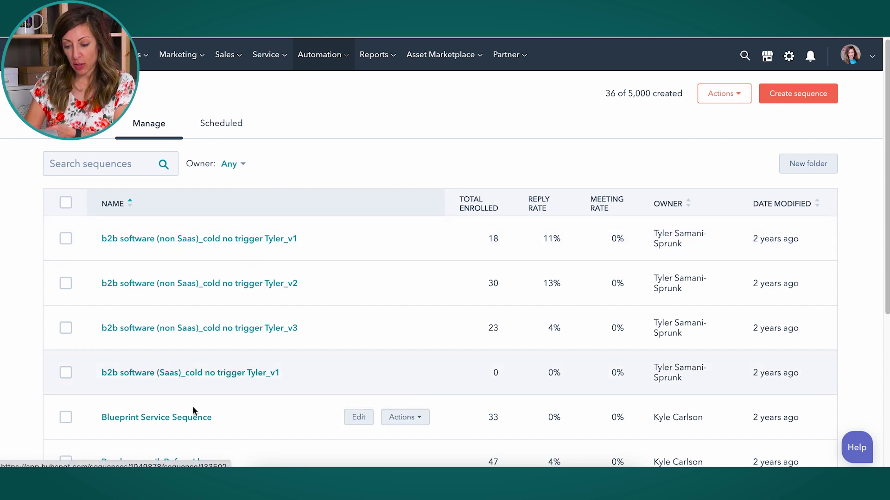
- Open Blueprint Service Sequence and select its ID, 426755, in the page address
click(163, 423)
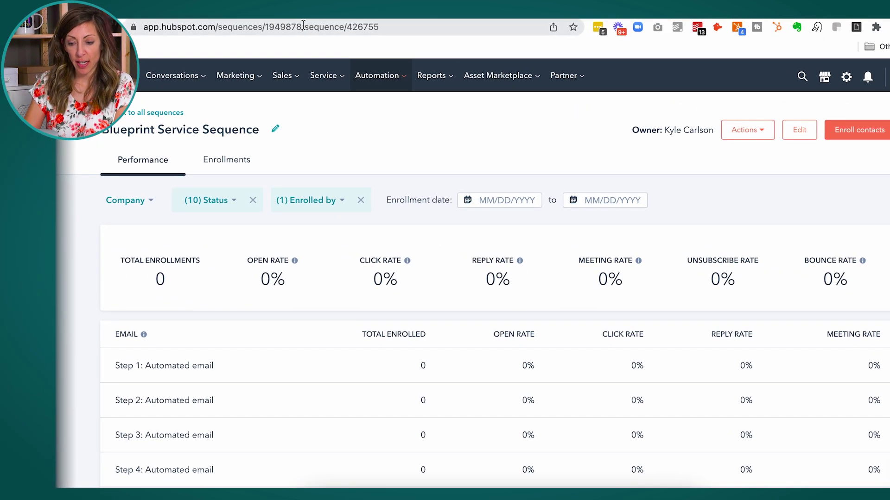
double_click(302, 27)
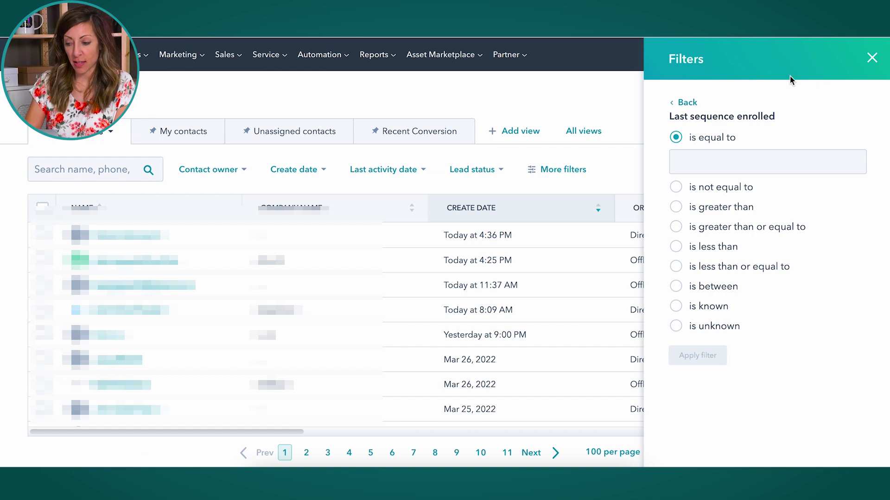
- Set Last sequence enrolled equal to the pasted ID 426755, apply it, and close the filters panel
click(708, 161)
text(426753)
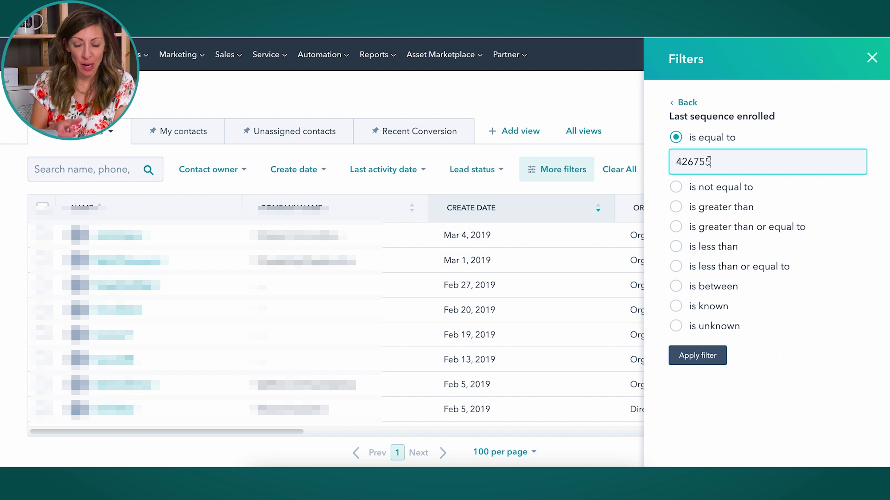
click(700, 357)
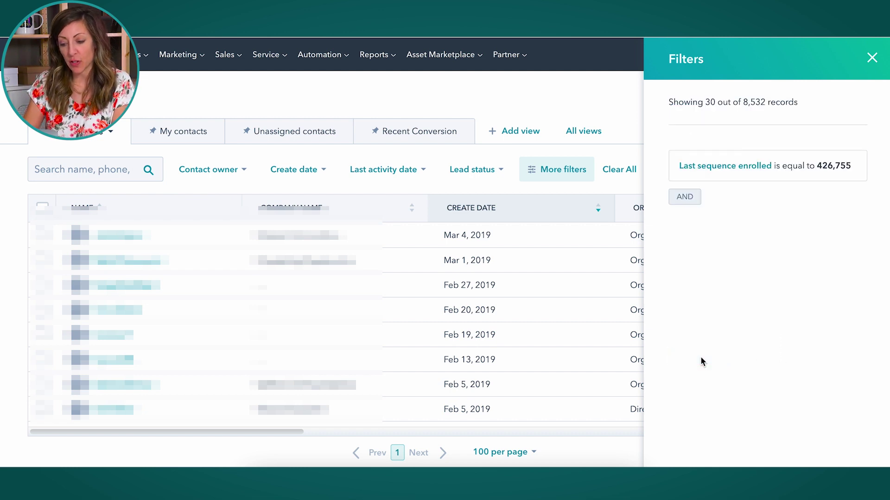
click(871, 57)
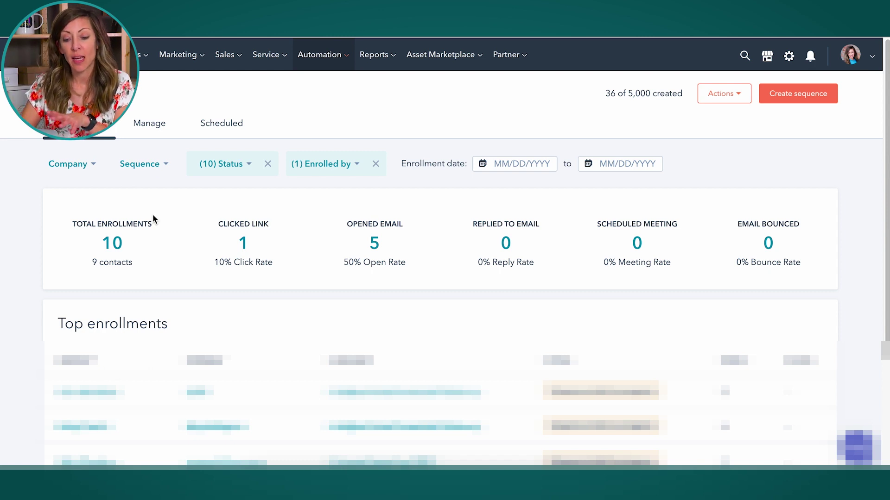
- On the sequence analytics Overview, remove the Enrolled by filter to show 1,437 enrollments
click(154, 132)
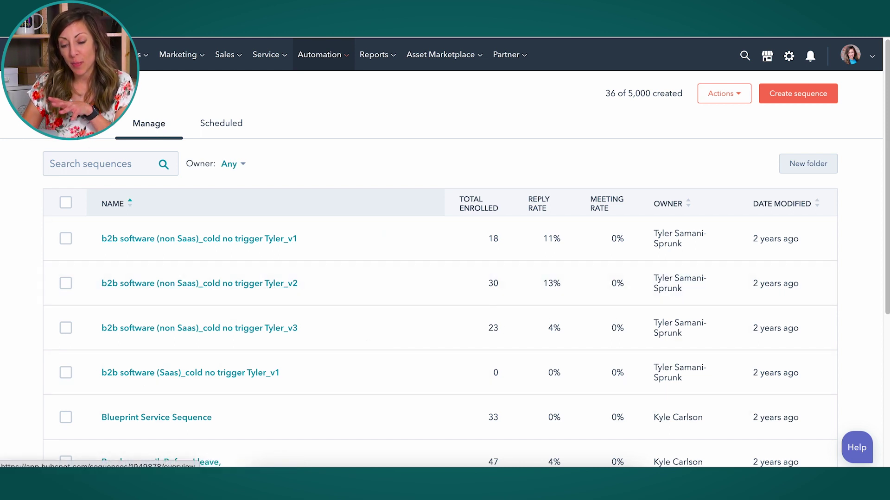
click(79, 124)
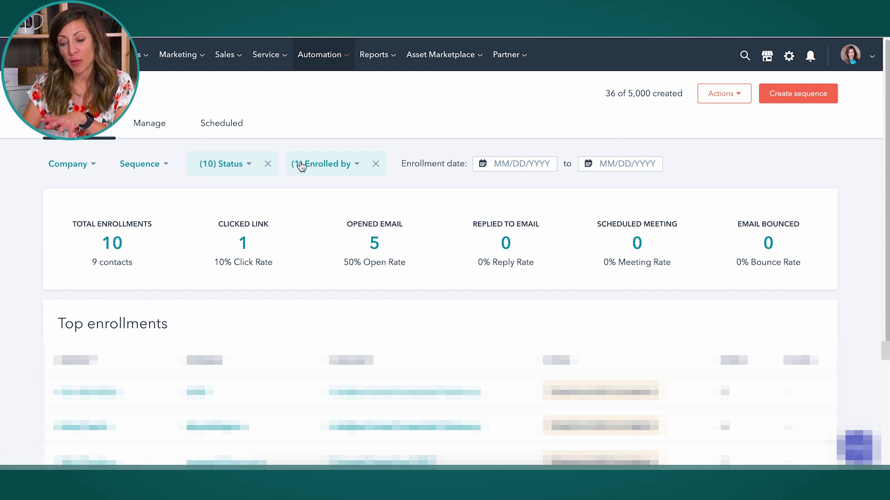
click(355, 166)
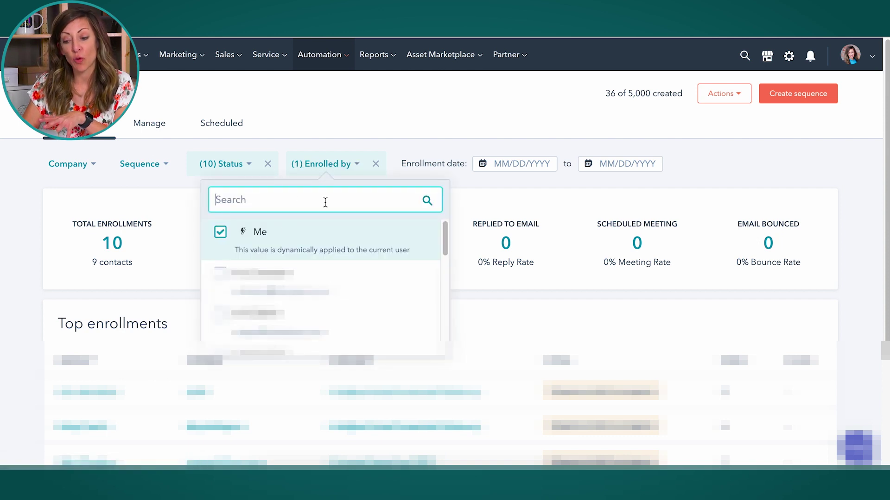
click(355, 167)
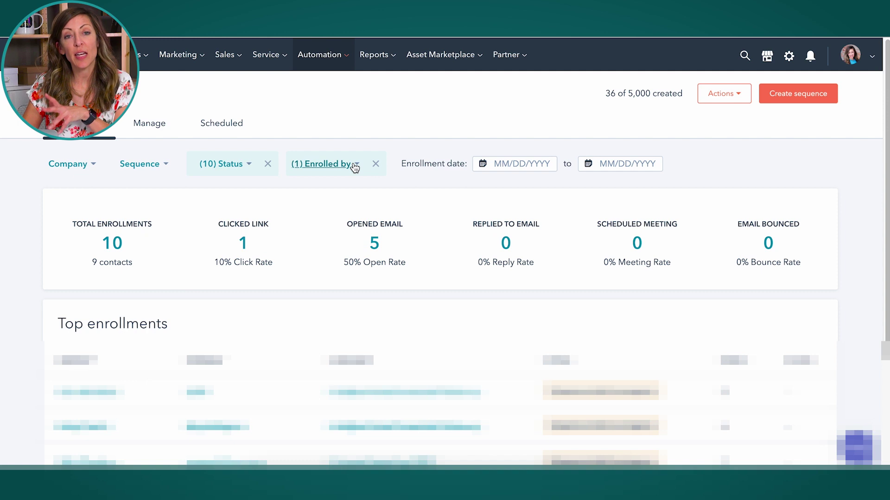
click(376, 164)
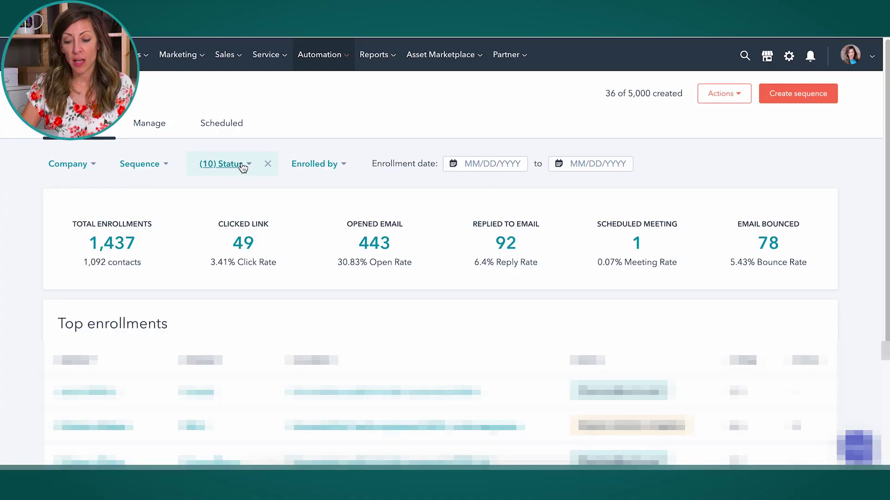
- Display the ten enrollment statuses in the Status filter dropdown
click(242, 167)
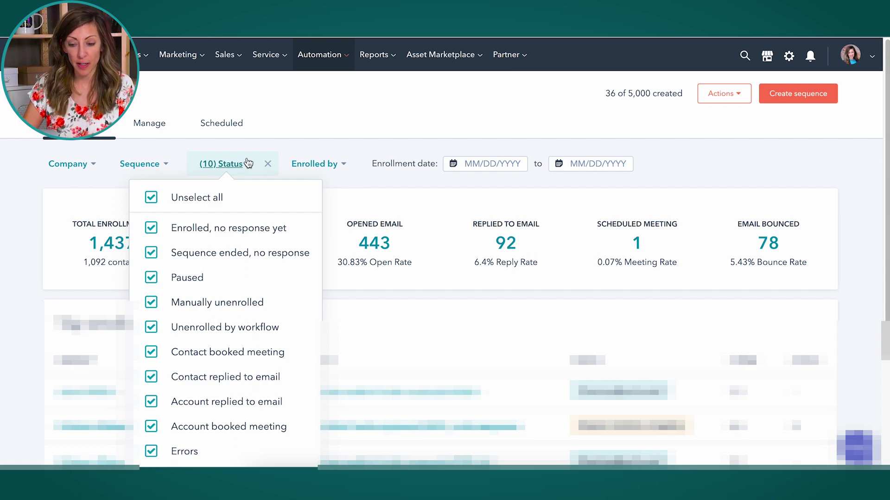
- Look through the Company and Sequence filter choices on the analytics overview
click(302, 115)
click(85, 171)
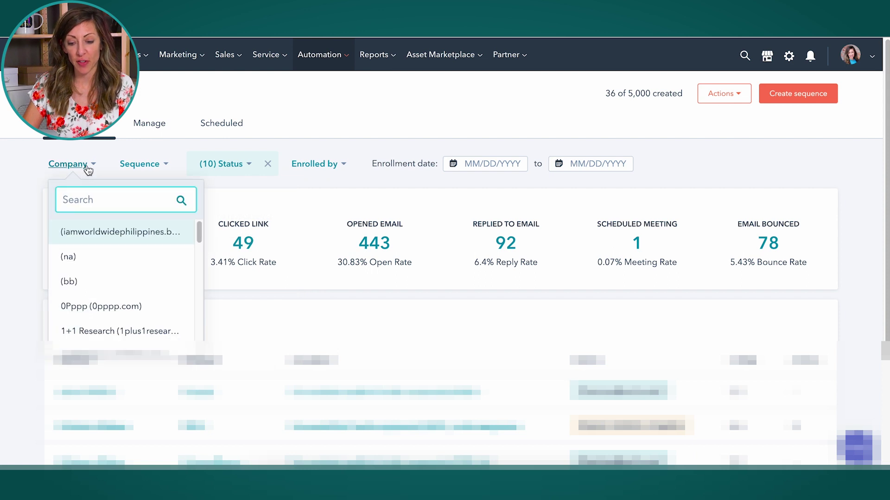
click(282, 110)
click(156, 172)
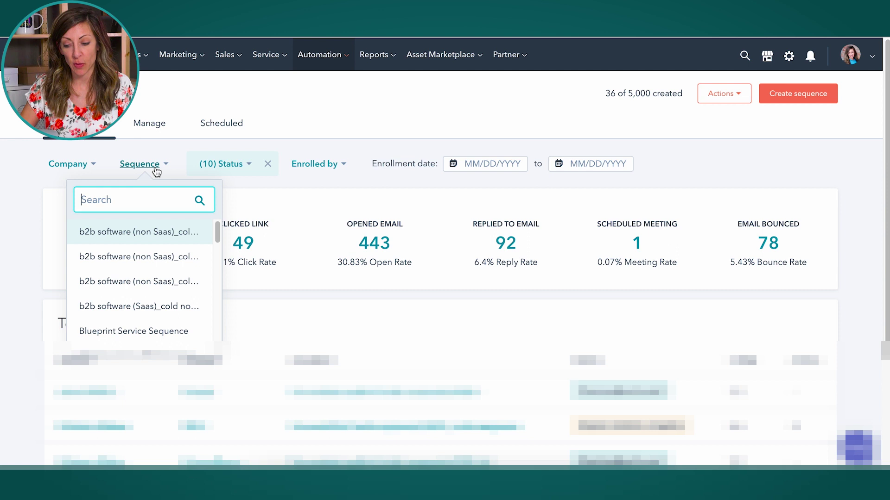
click(292, 127)
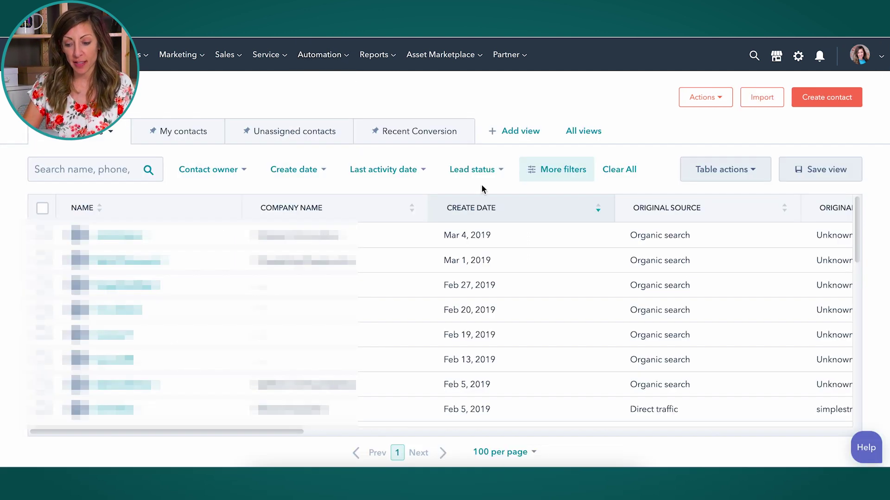
- Clear the existing contact filter and search filter properties for 'sequence'
click(619, 170)
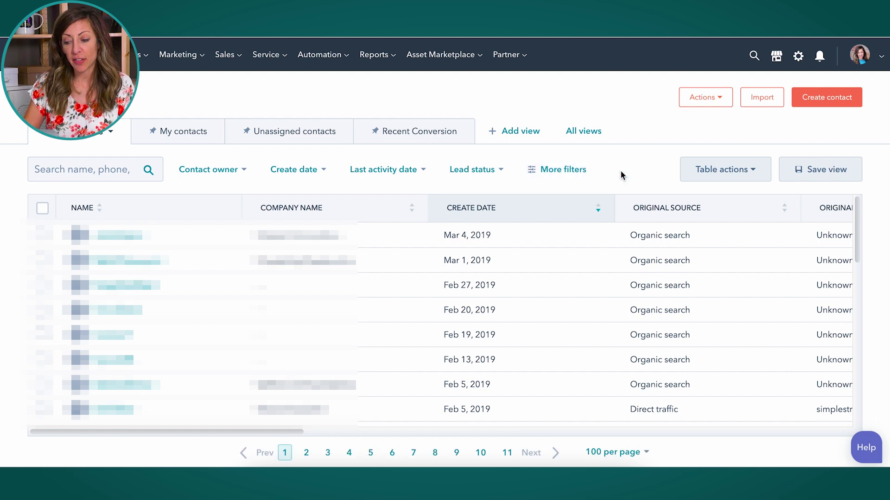
click(562, 170)
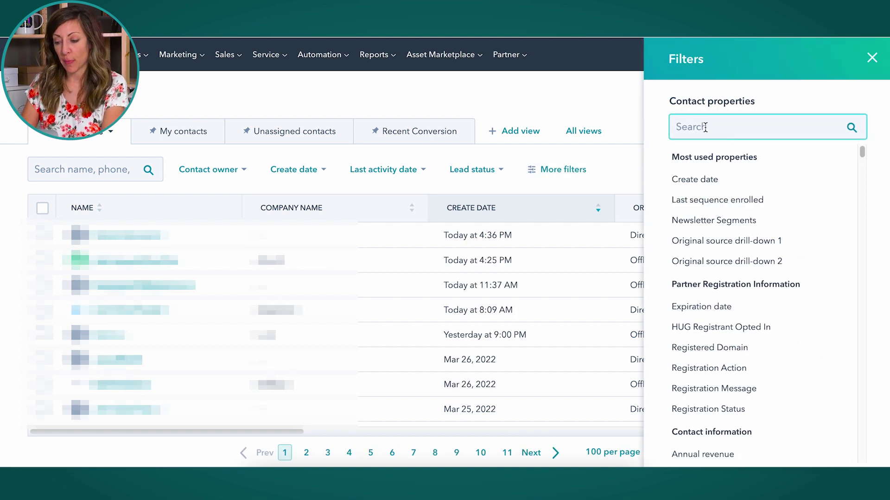
text(seuqn)
key(BackSpace)
key(BackSpace)
key(BackSpace)
key(BackSpace)
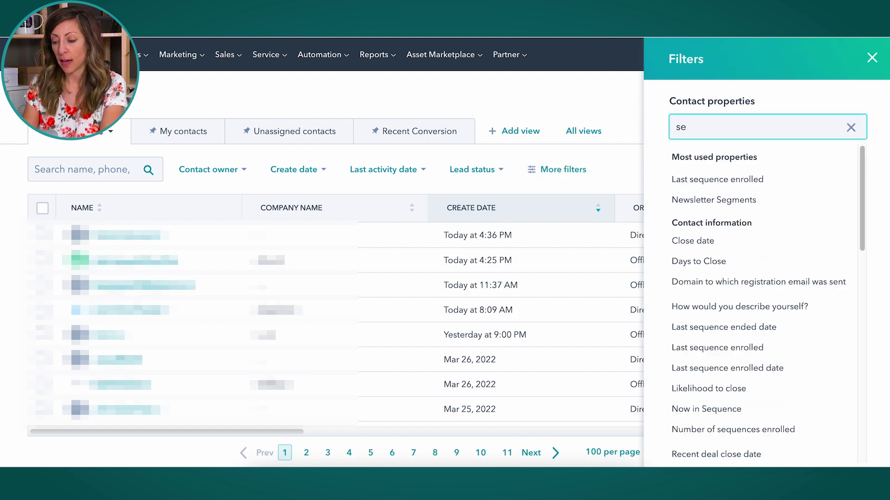
text(quence)
key(BackSpace)
text(i)
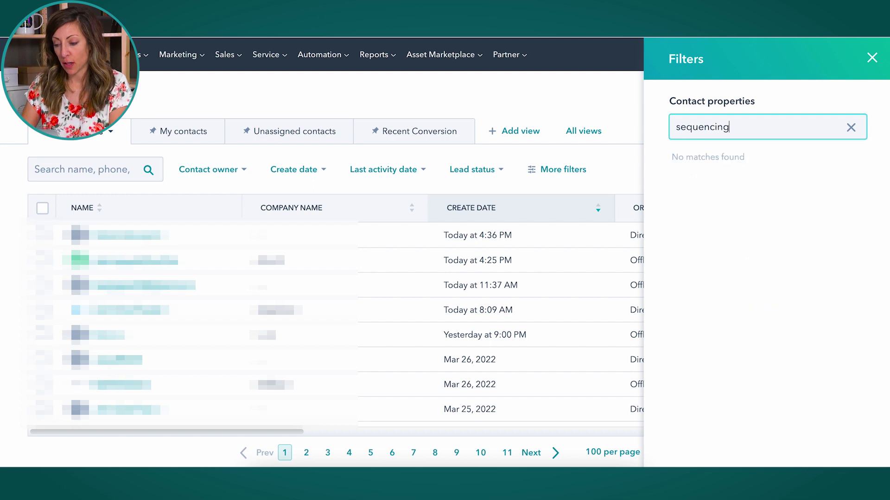
key(BackSpace)
text(e)
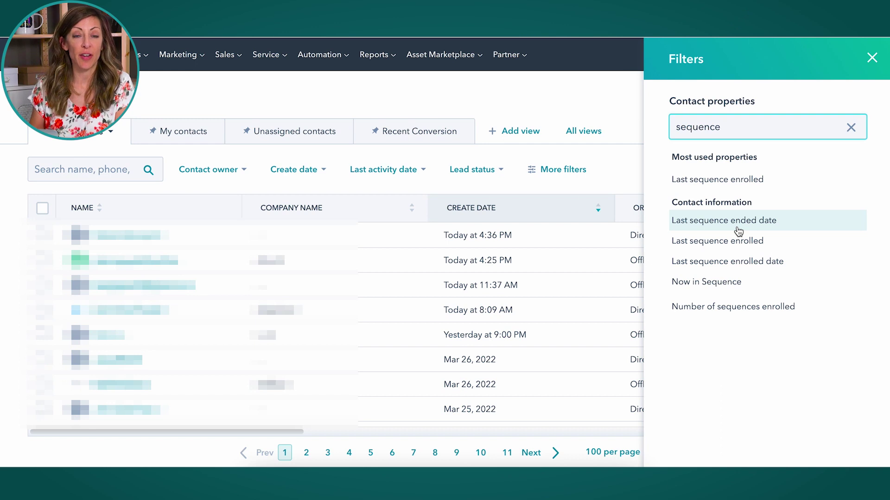
- Filter contacts by Last sequence ended date with the 'is before' condition
click(738, 228)
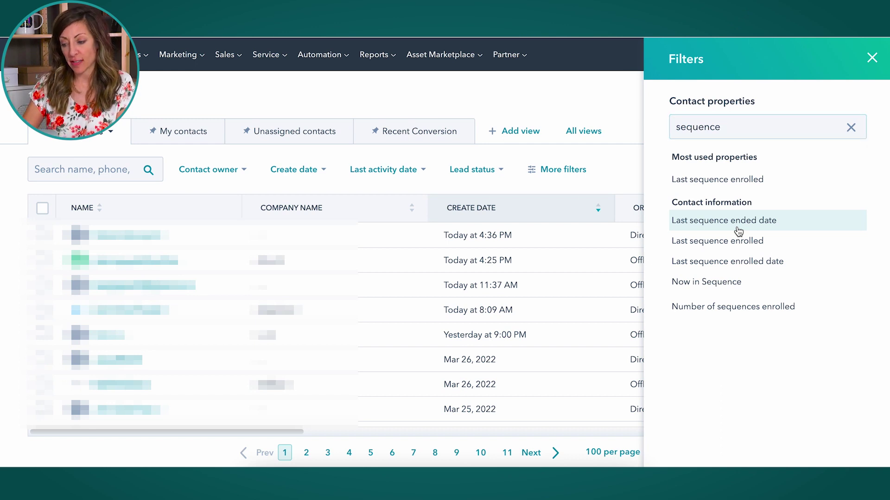
click(738, 226)
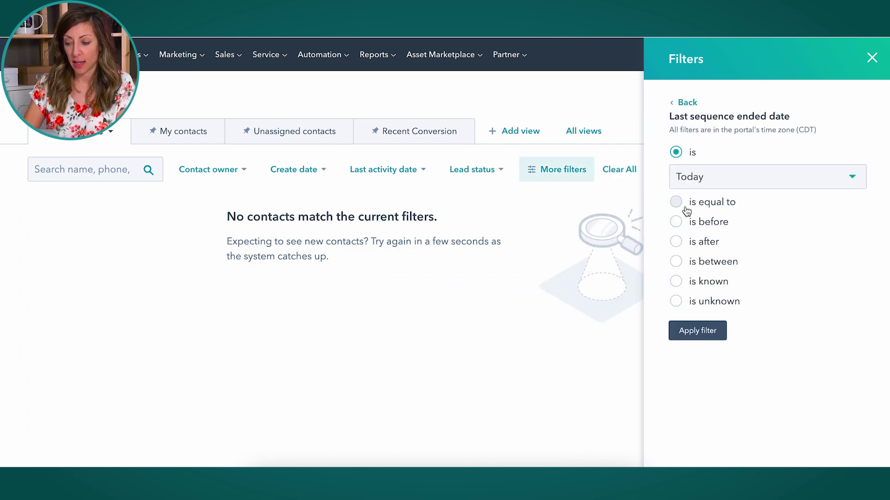
click(676, 221)
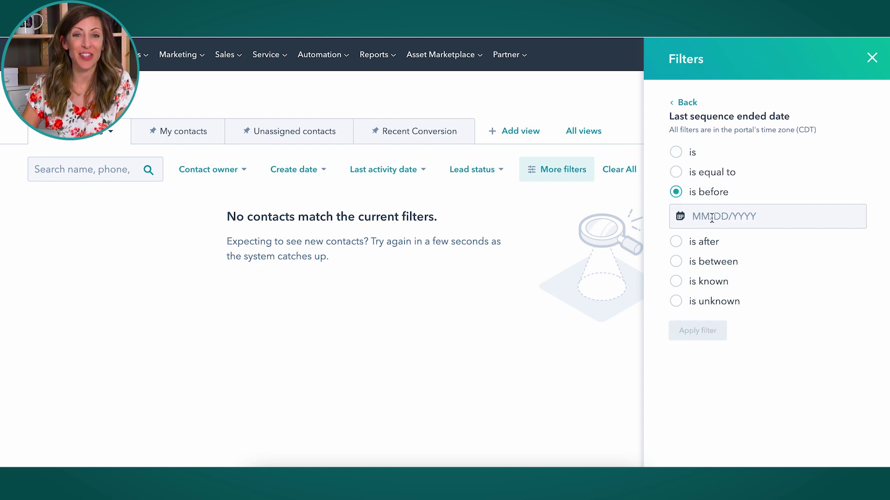